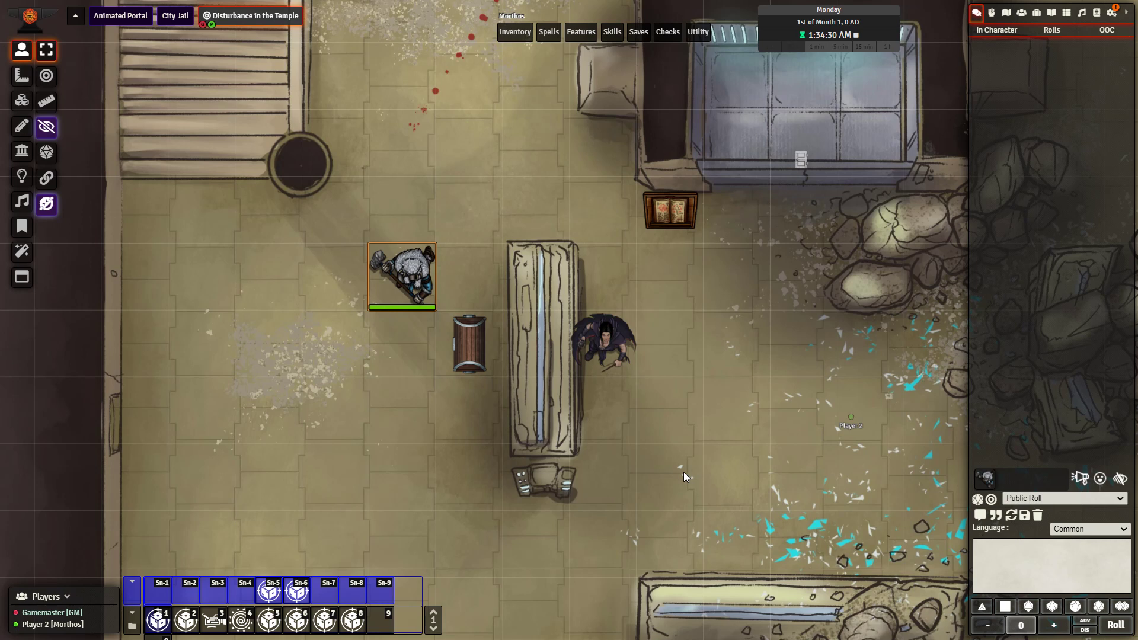
Select the Treasure Chest, book chest, Morthos and merchant tokens in turn on the map
left_click(484, 375)
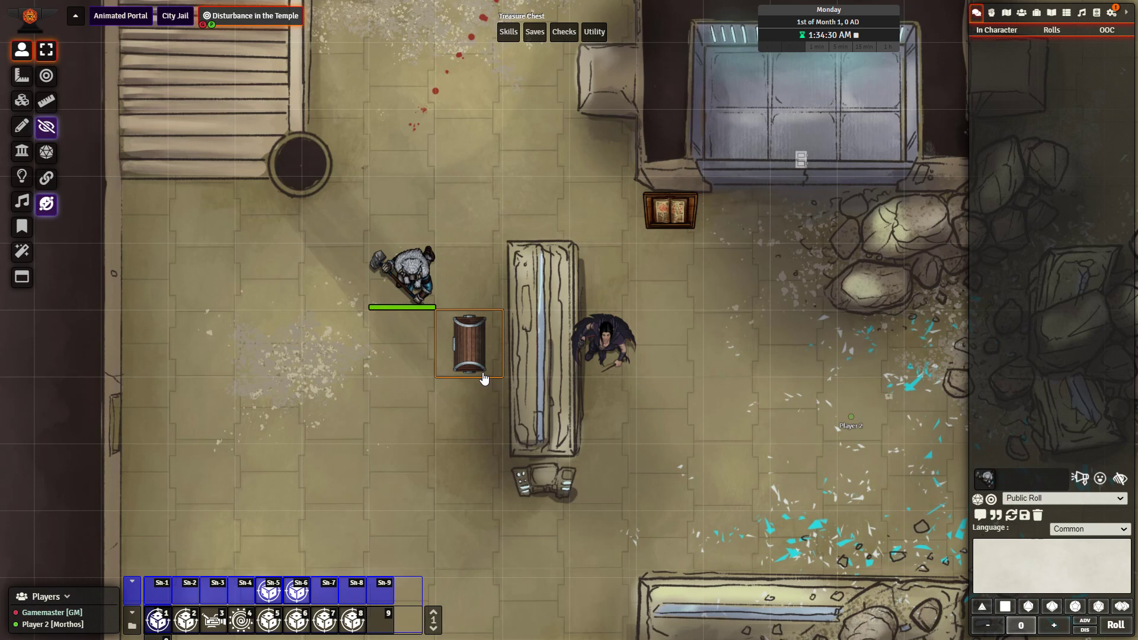
left_click(668, 236)
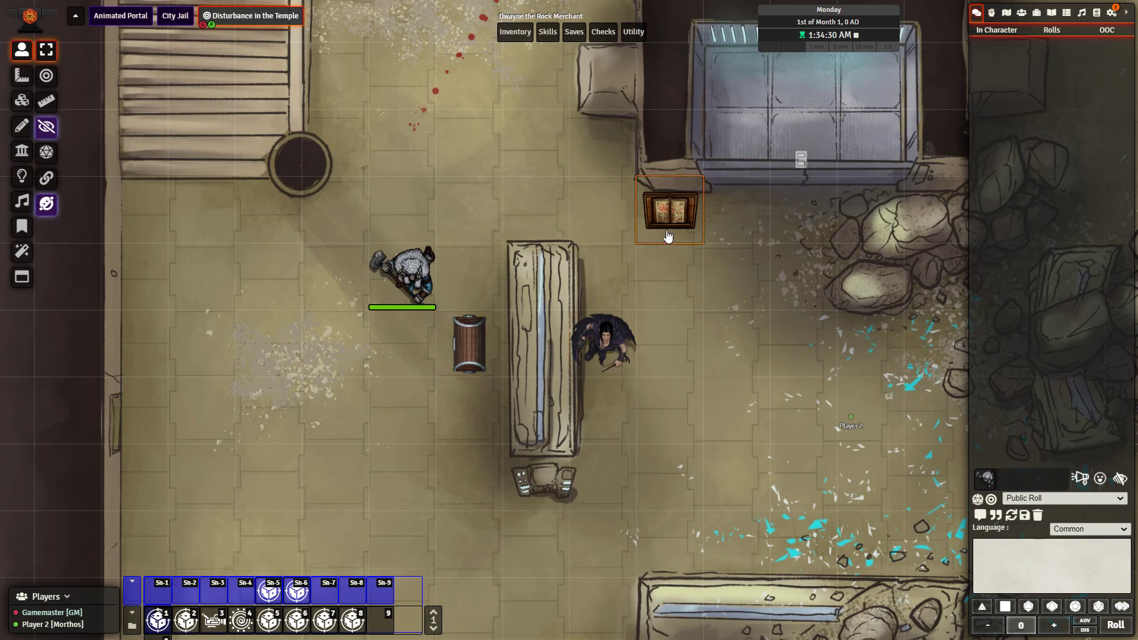
left_click(432, 306)
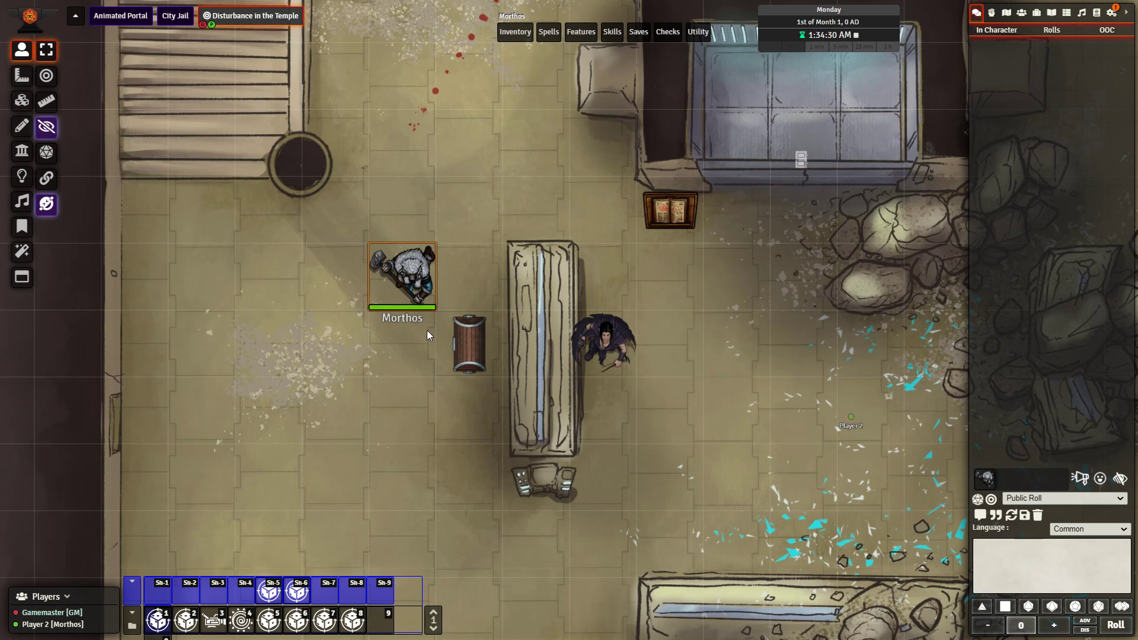
left_click(485, 354)
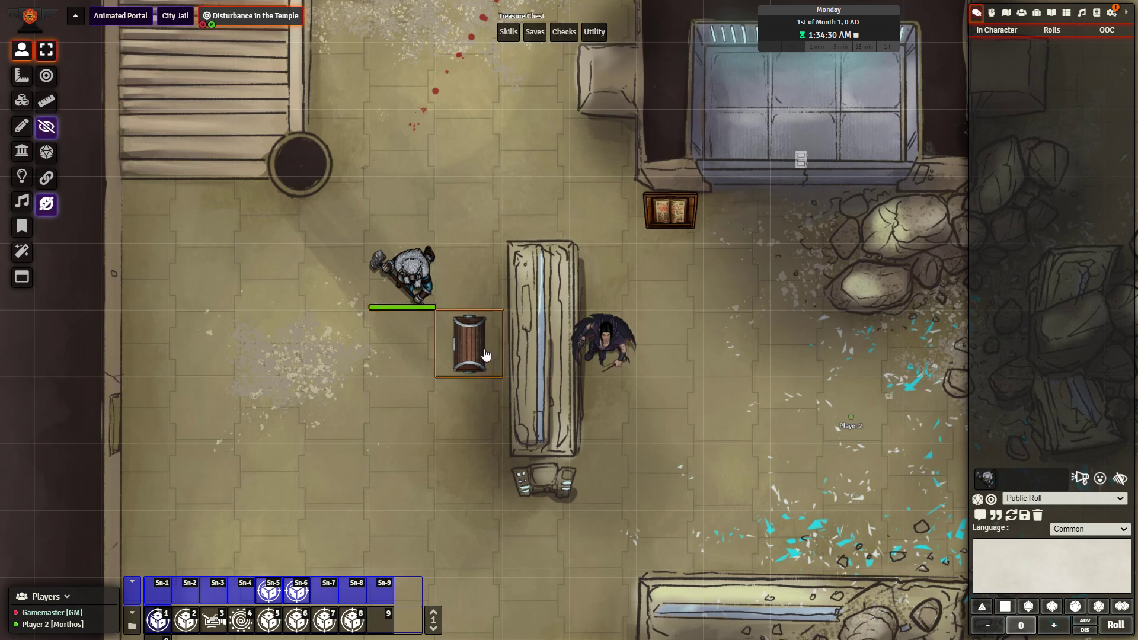
left_click(603, 344)
left_click(683, 234)
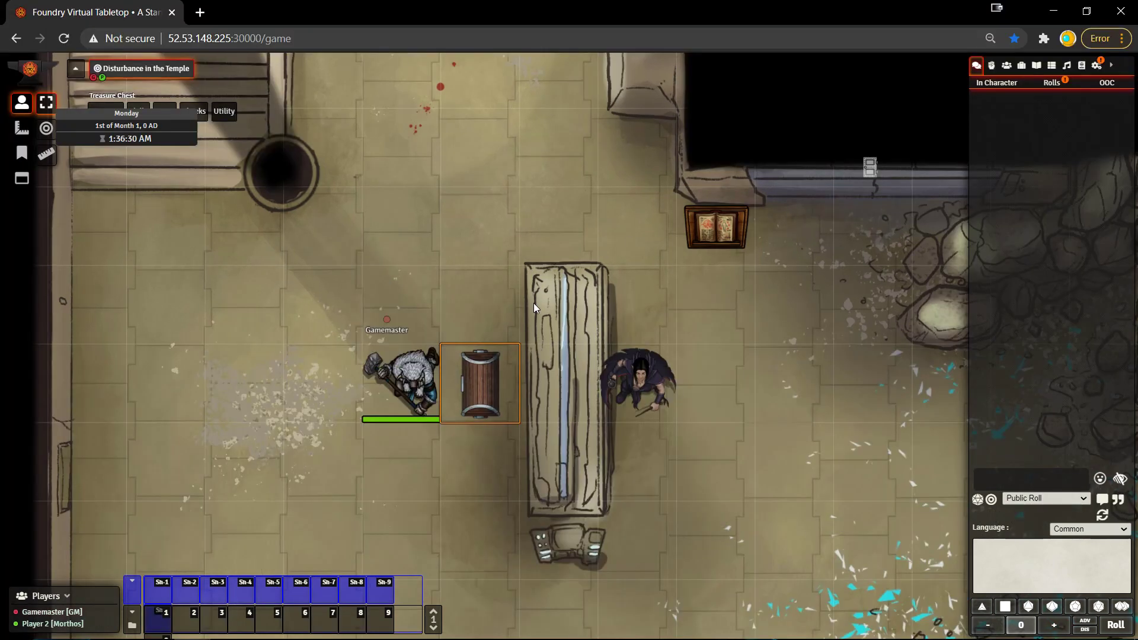
Open the Treasure Chest's sheet and review its Gold through Copper coin amounts
double_click(476, 368)
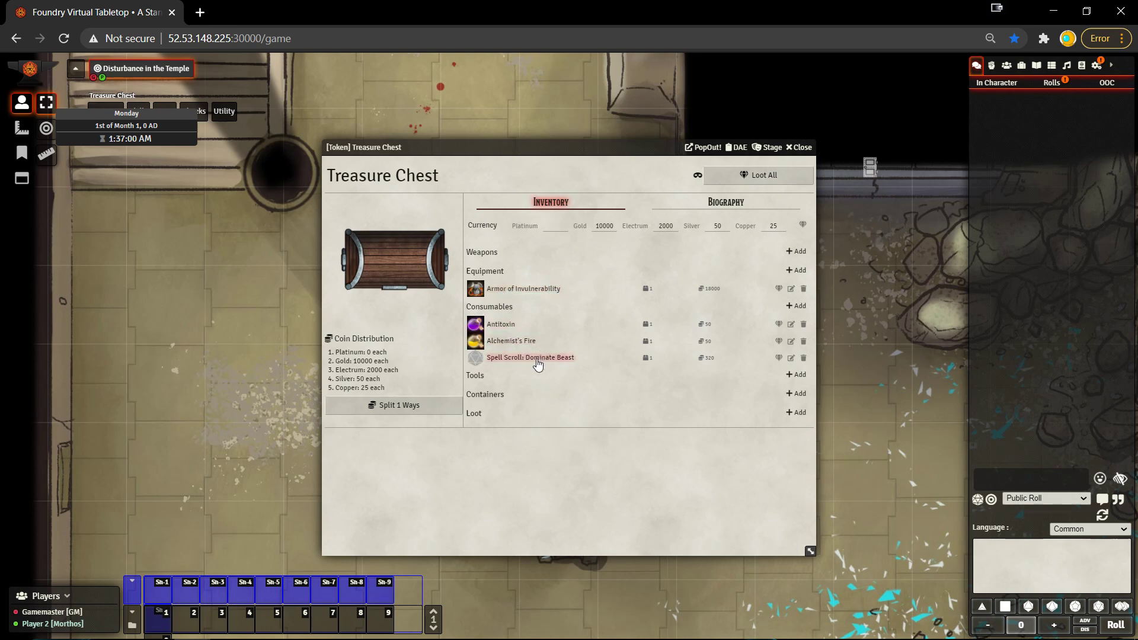
left_click(600, 225)
left_click(675, 230)
left_click(712, 227)
left_click(762, 226)
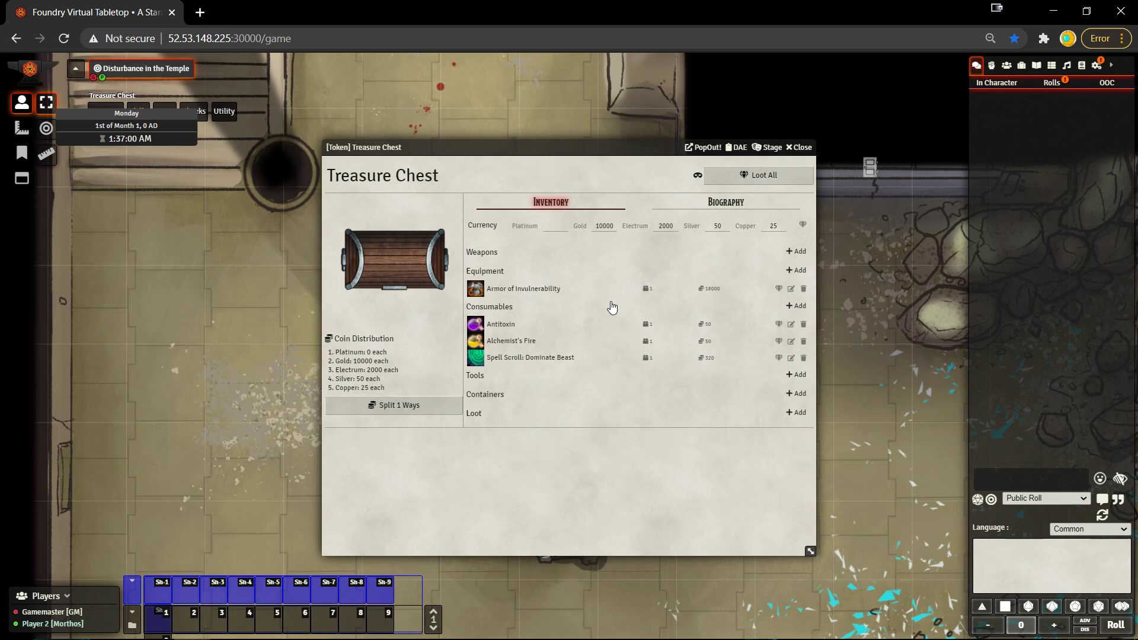
Split the chest's coins 1 way and loot all of its items
left_click(400, 406)
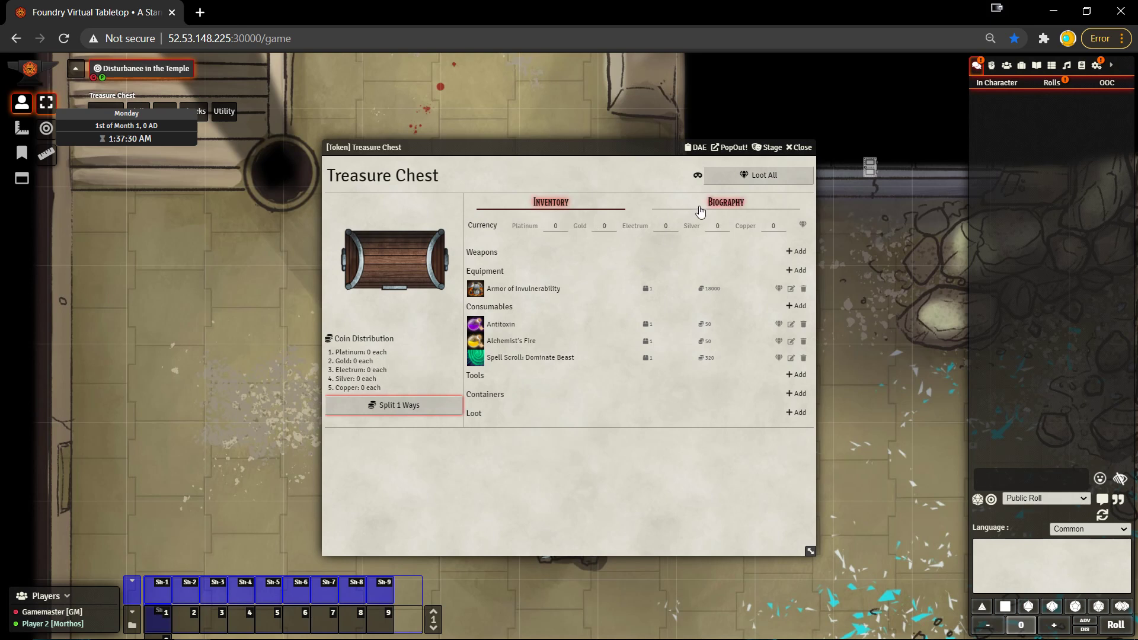
left_click(738, 177)
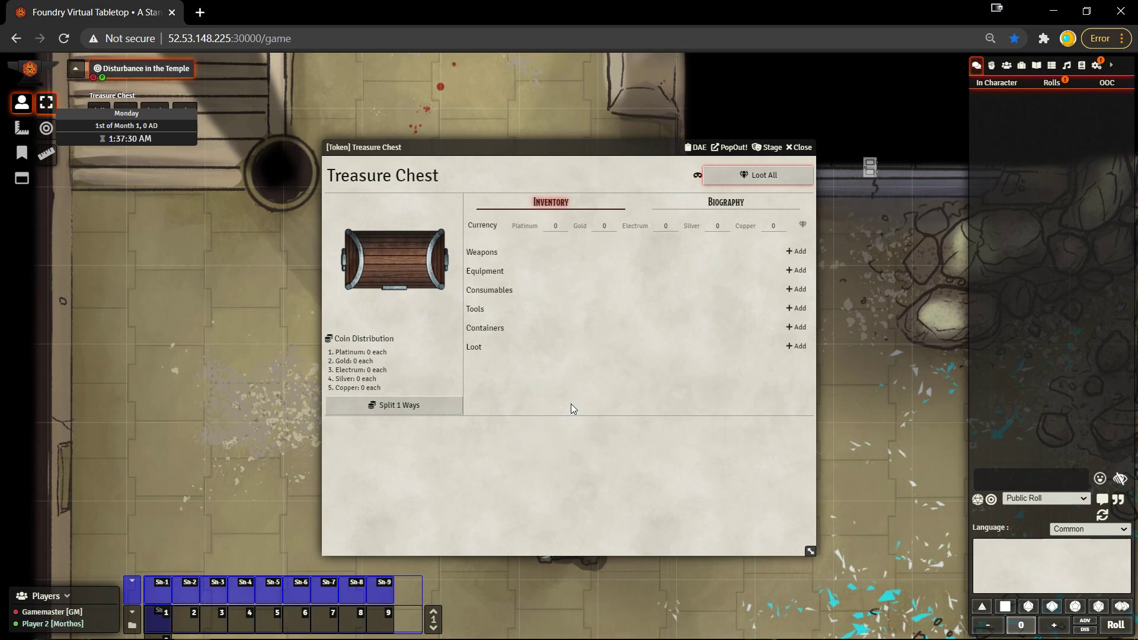
key("t")
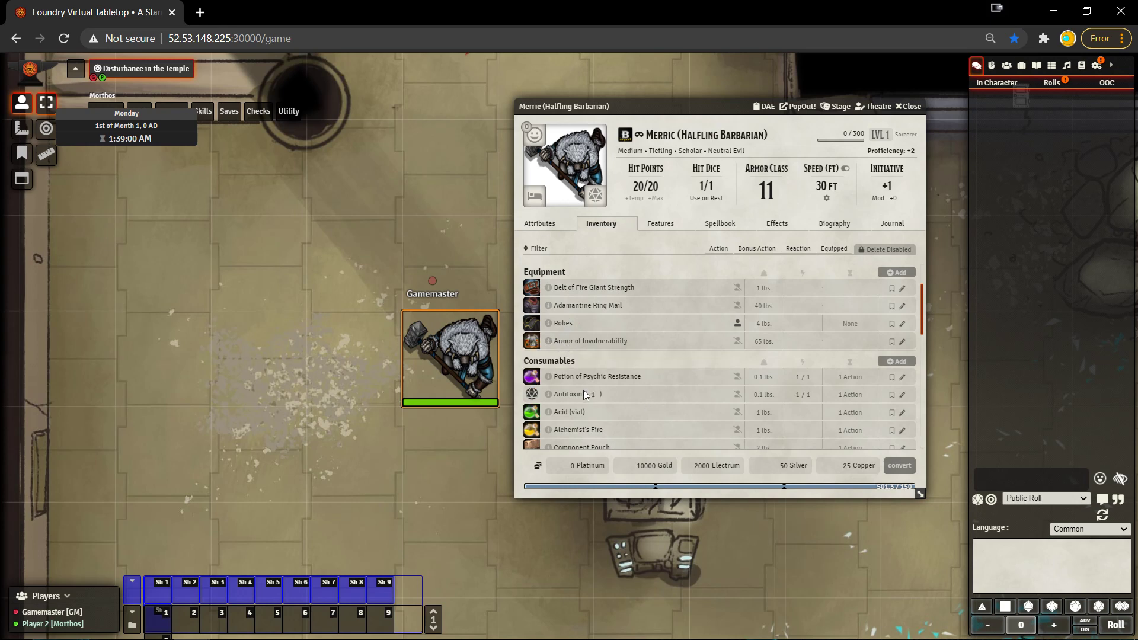
Check Merric's Gold and Electrum amounts, then close his character sheet
left_click(659, 468)
left_click(682, 460)
left_click(909, 107)
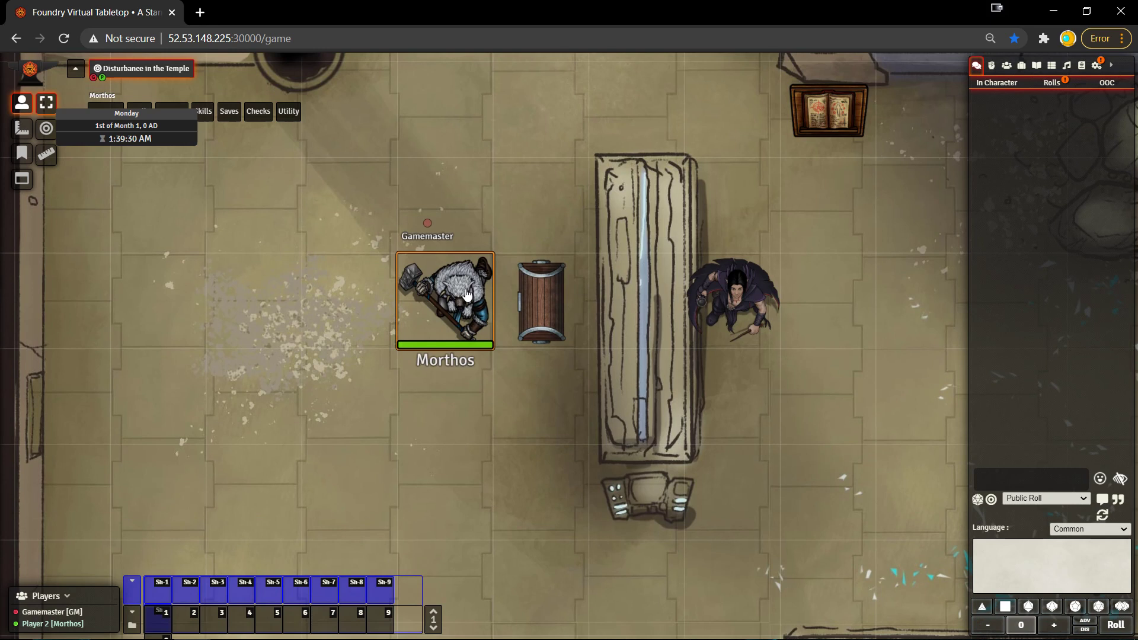
Move the Morthos token beside the merchant and open the Mysterious Merchant's inventory
left_click_drag(466, 294, 483, 581)
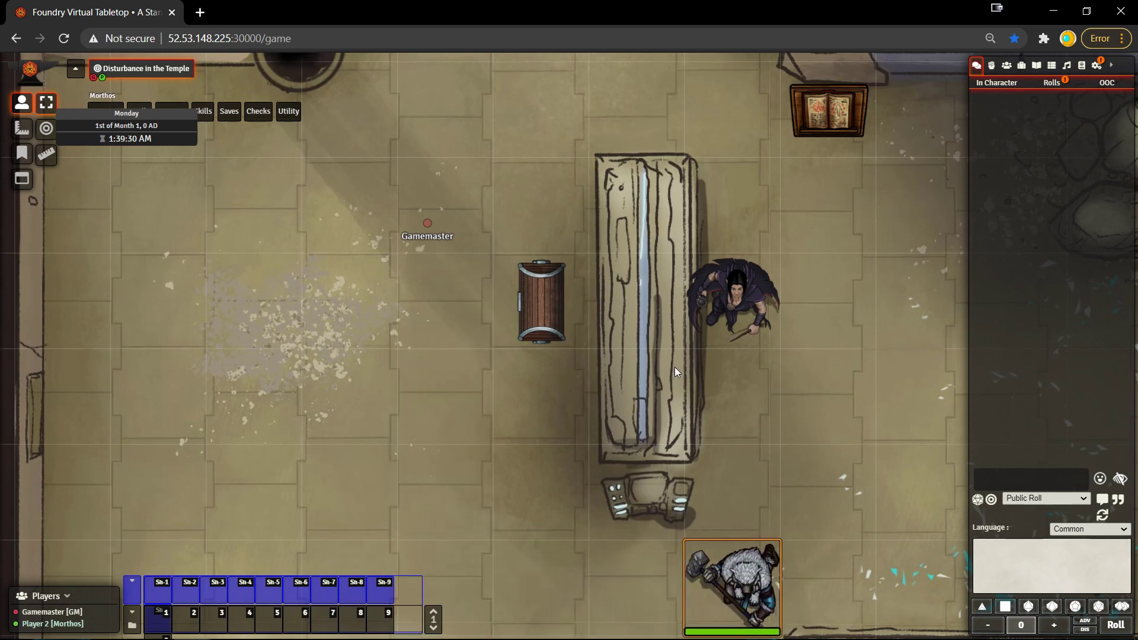
key("Up")
key("Up")
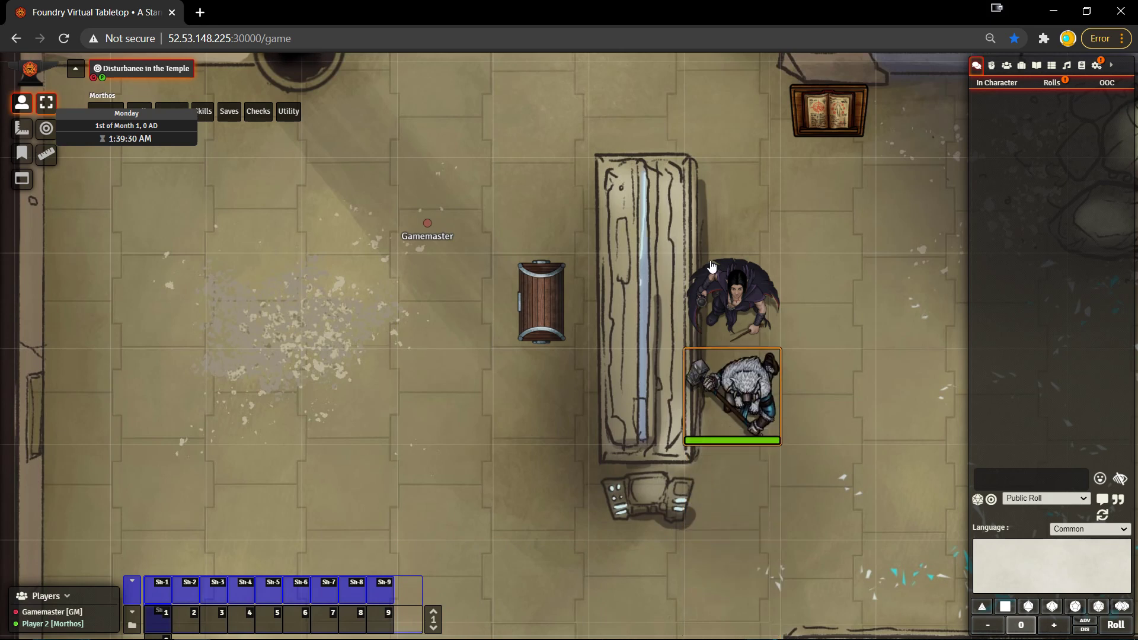
double_click(713, 270)
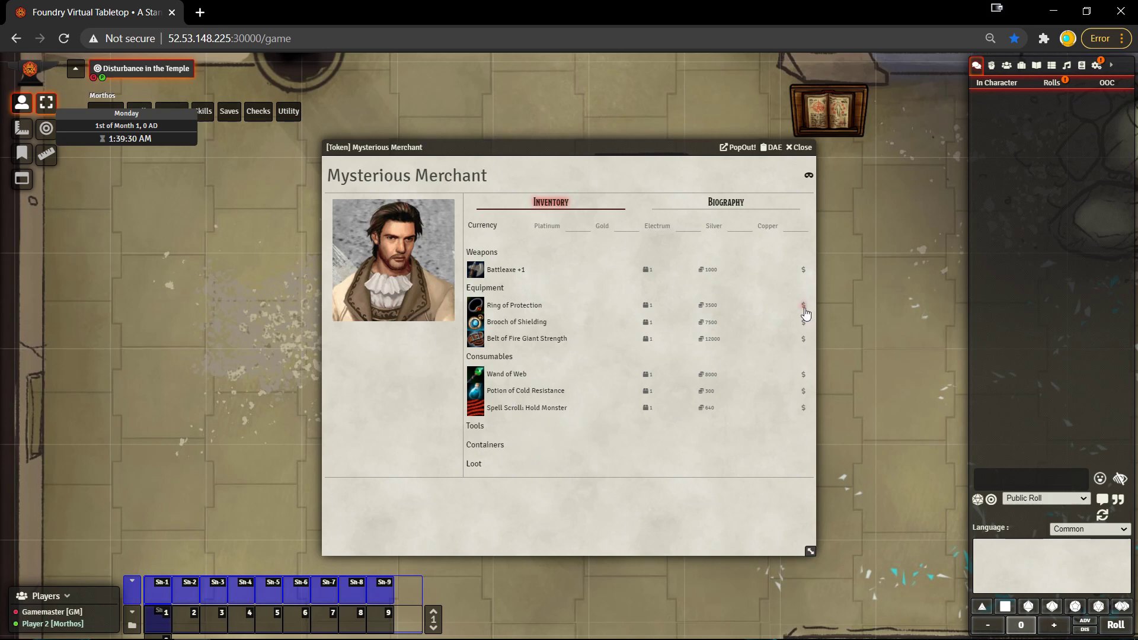
Buy the Battleaxe +1 and Wand of Web, close the merchant, and reopen Merric's sheet
left_click(804, 271)
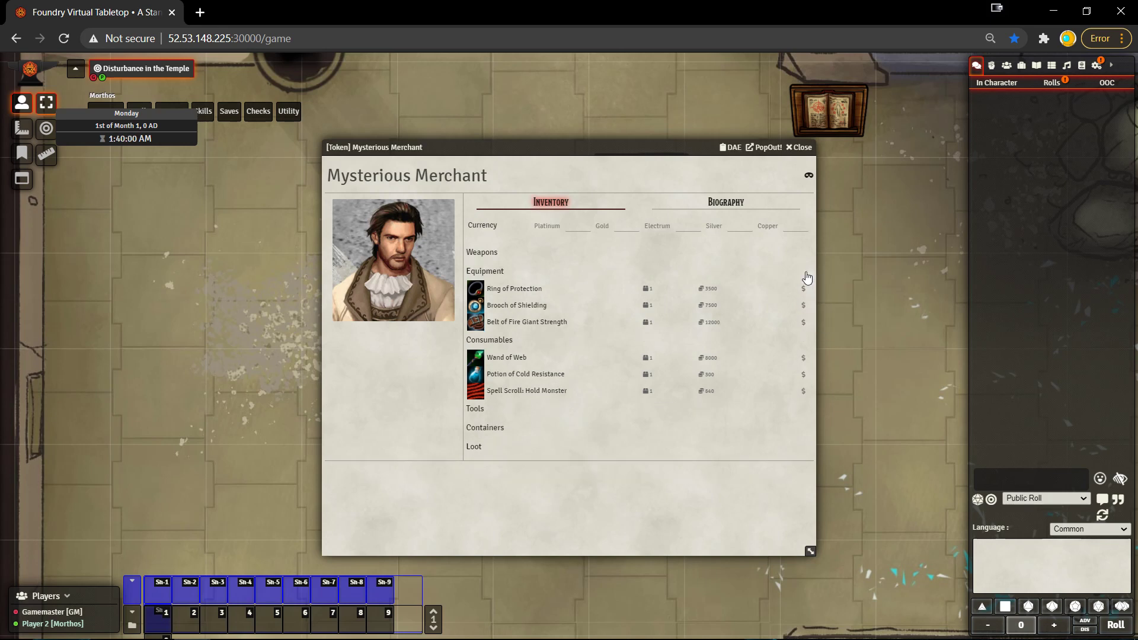
left_click(804, 361)
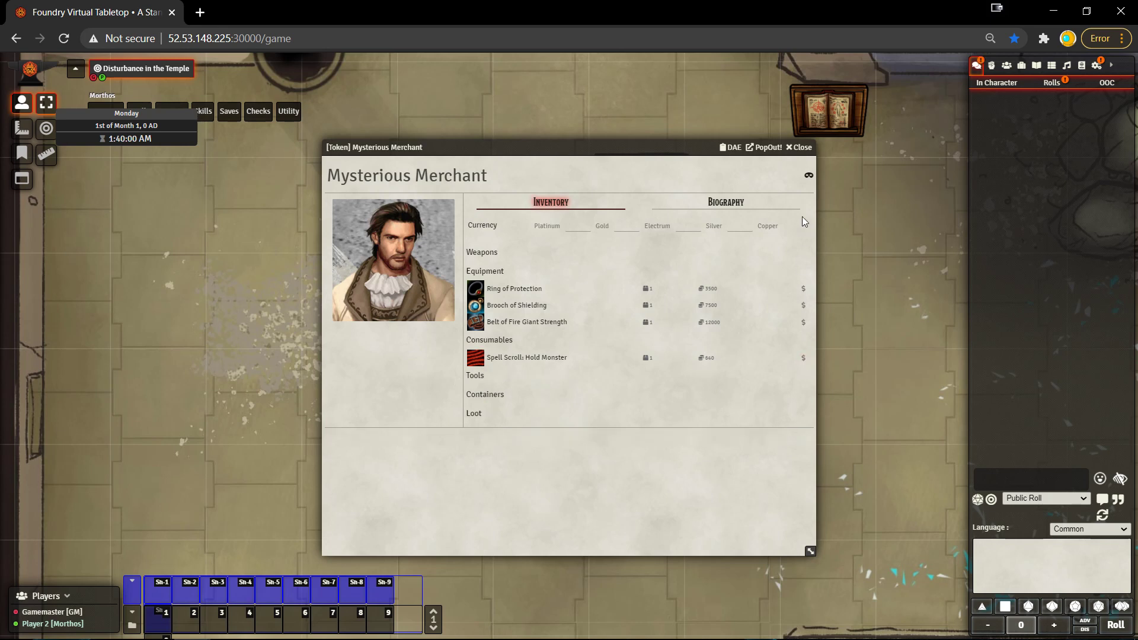
left_click(798, 148)
double_click(732, 391)
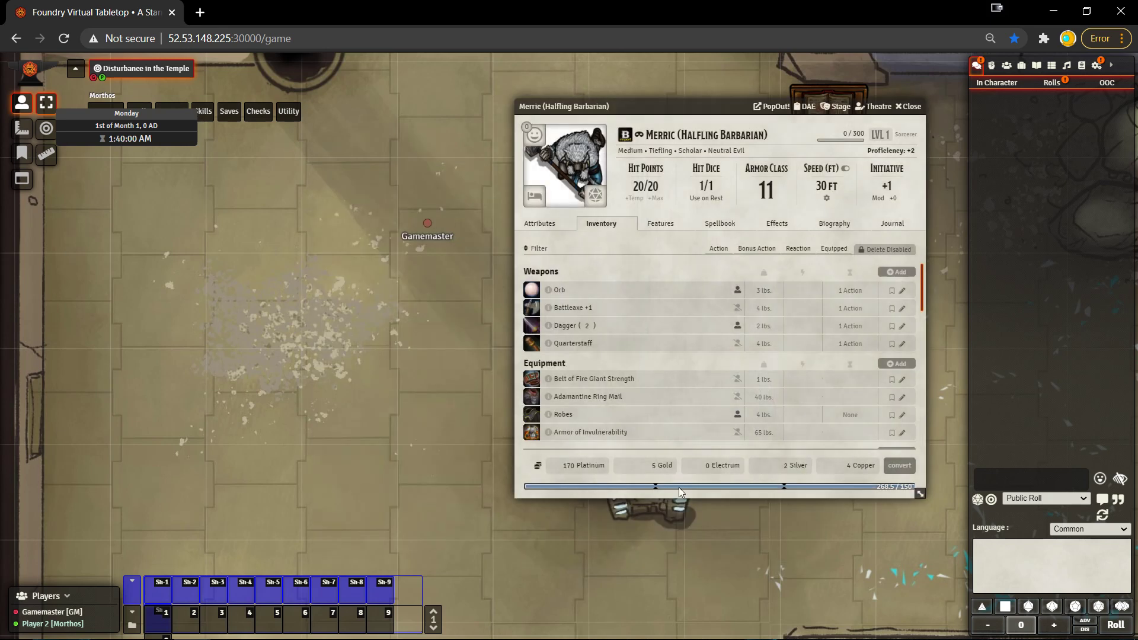
Check Merric's Gold and Platinum amounts, scroll through his inventory, then close his sheet
left_click(640, 466)
double_click(653, 466)
left_click_drag(563, 466, 572, 466)
left_click(908, 106)
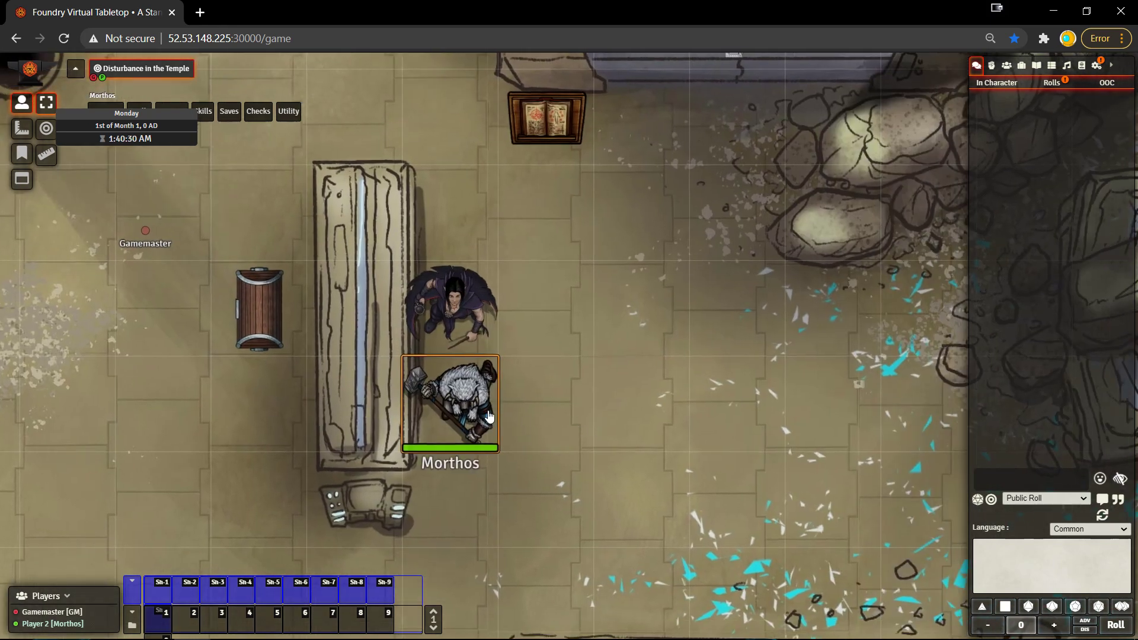
double_click(492, 413)
scroll(647, 398, "down", 10)
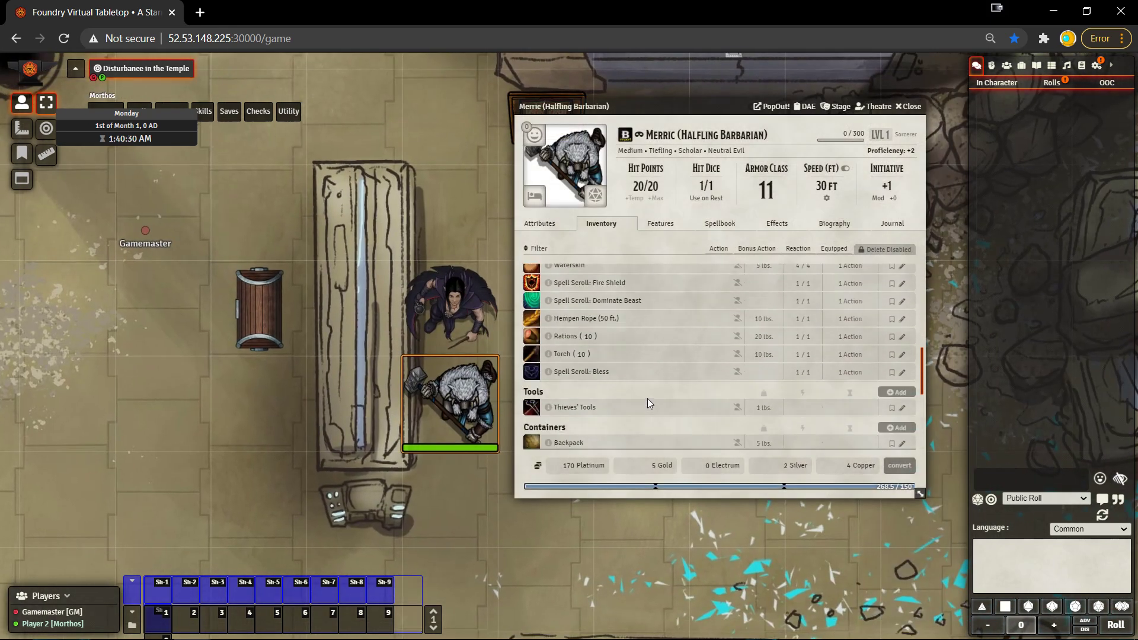
key("Escape")
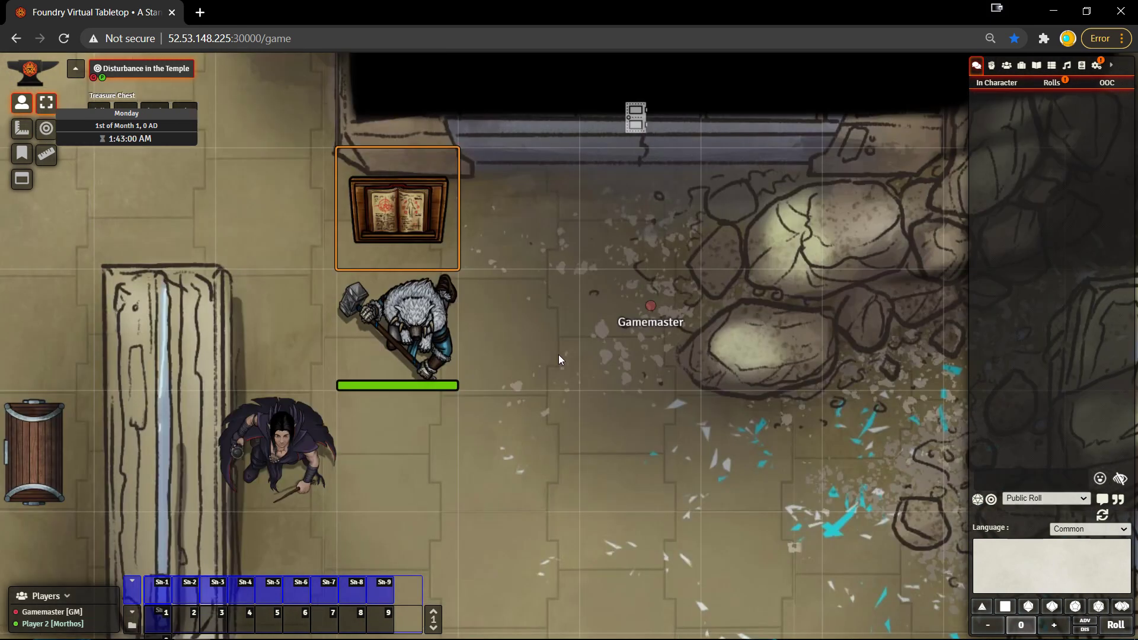
Open the Bookstand's loot sheet and expand the Book of Lore's description
double_click(451, 237)
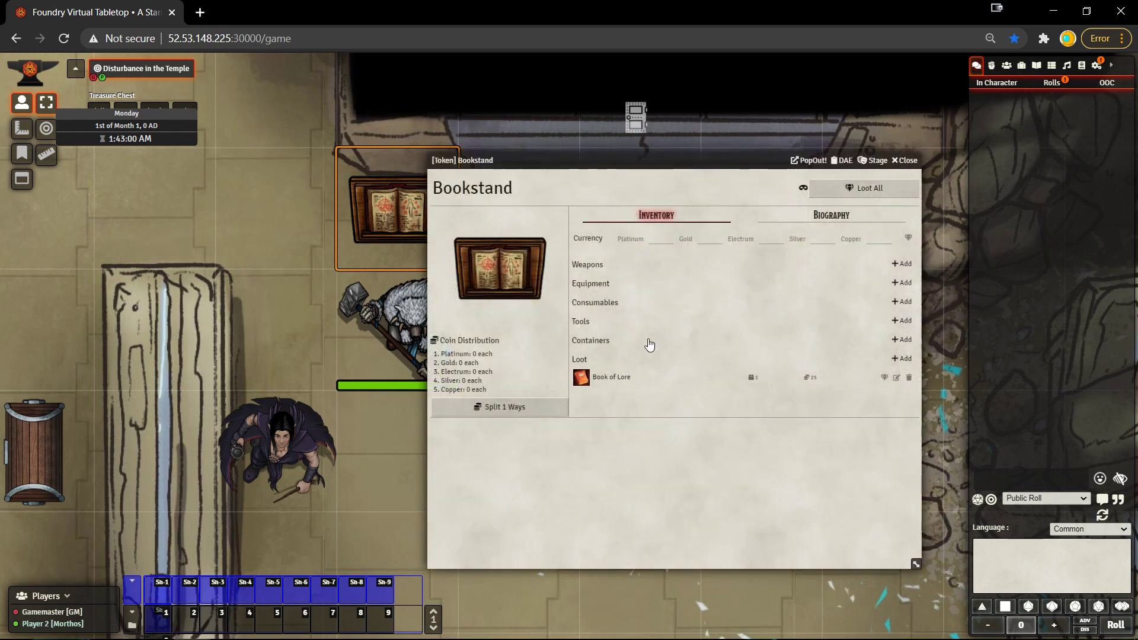
left_click(611, 377)
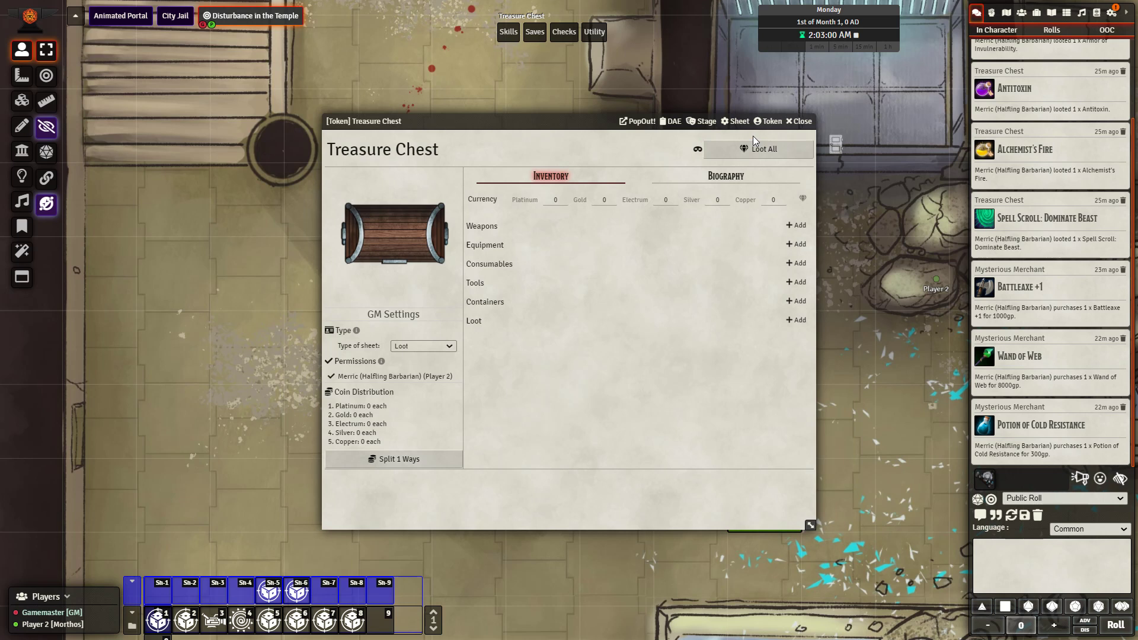
left_click(737, 121)
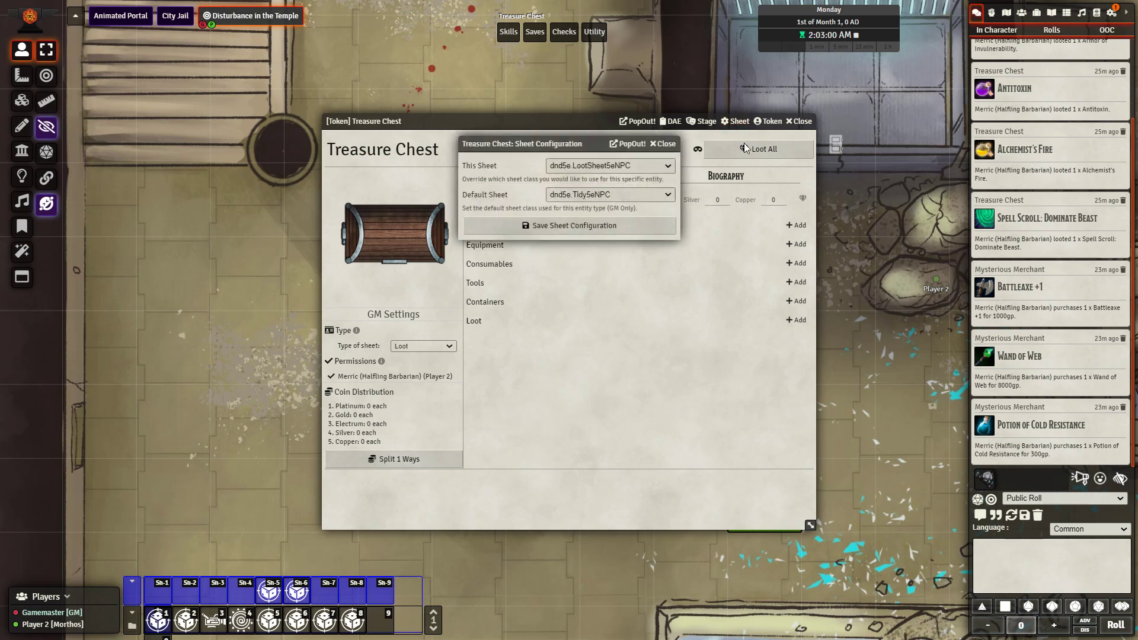
left_click(635, 159)
left_click(606, 218)
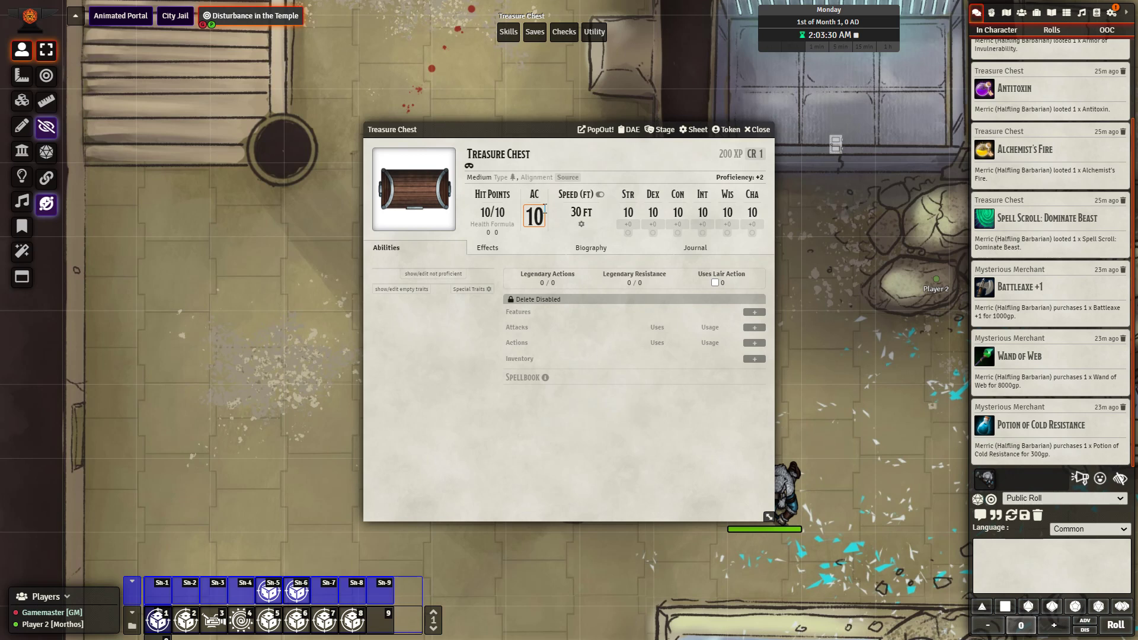
left_click(693, 130)
left_click(646, 174)
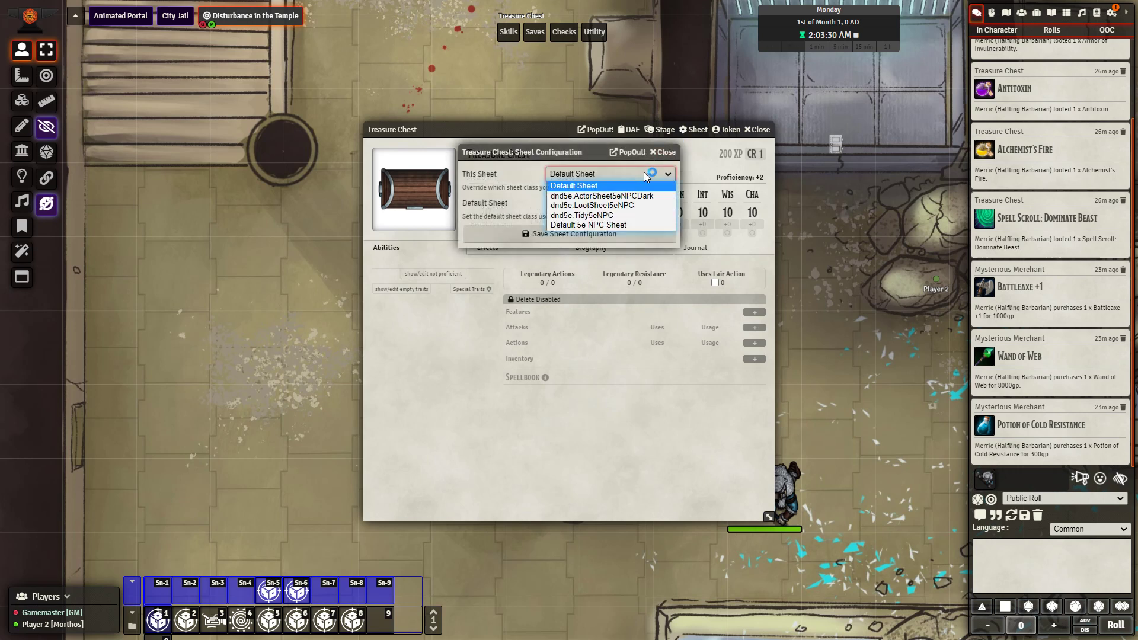
left_click(623, 206)
left_click(616, 231)
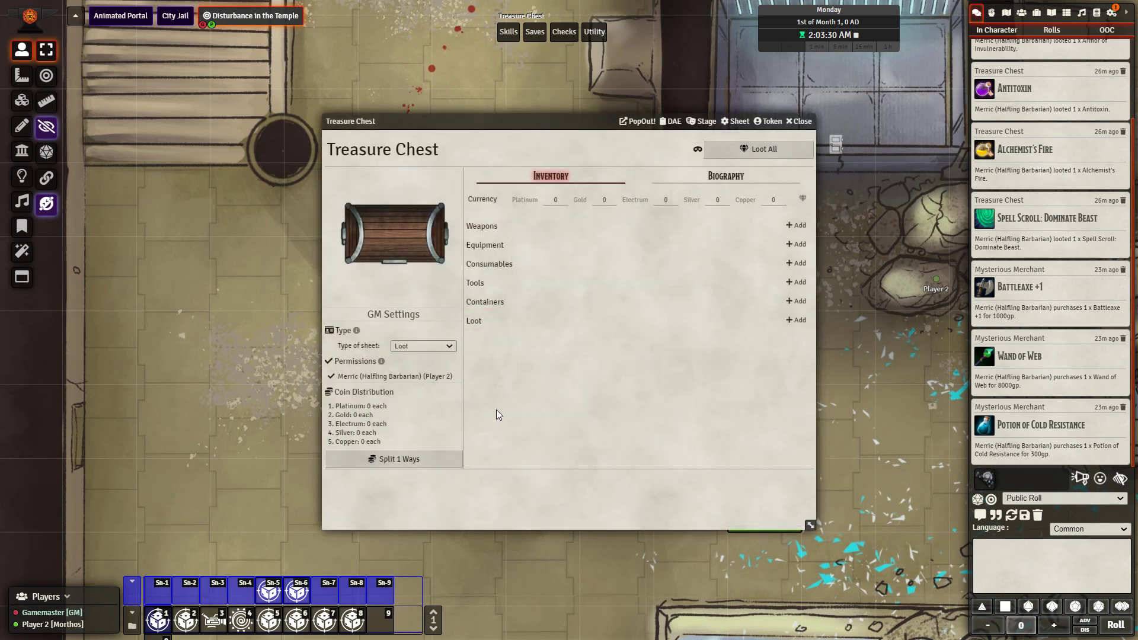
left_click(414, 349)
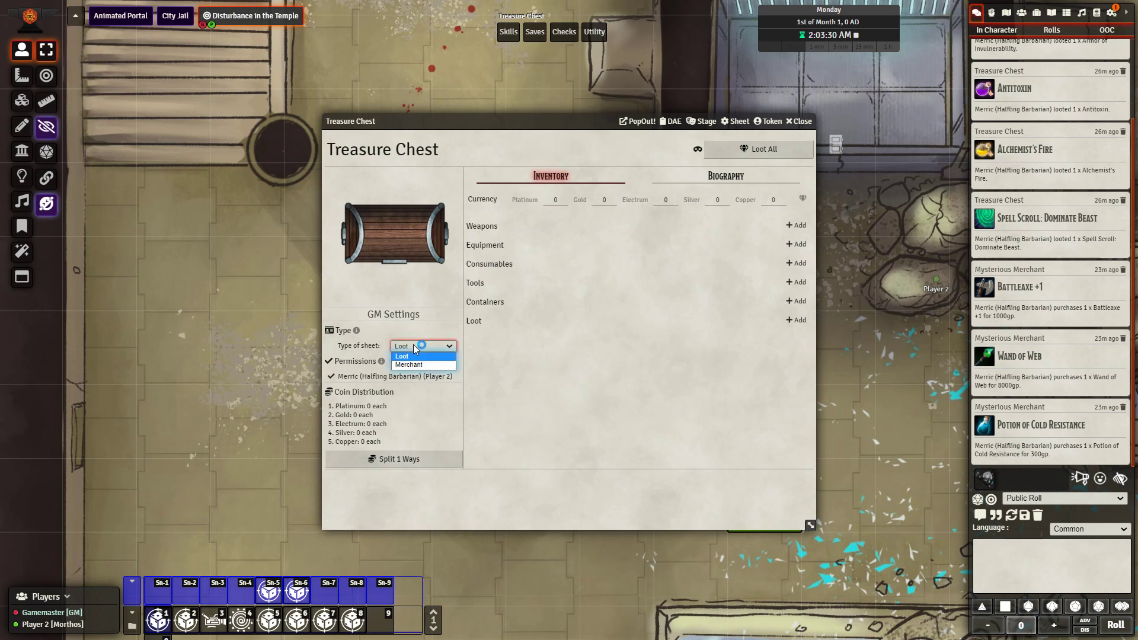
Leave the Treasure Chest's sheet type as Loot and close the sheet
left_click(418, 348)
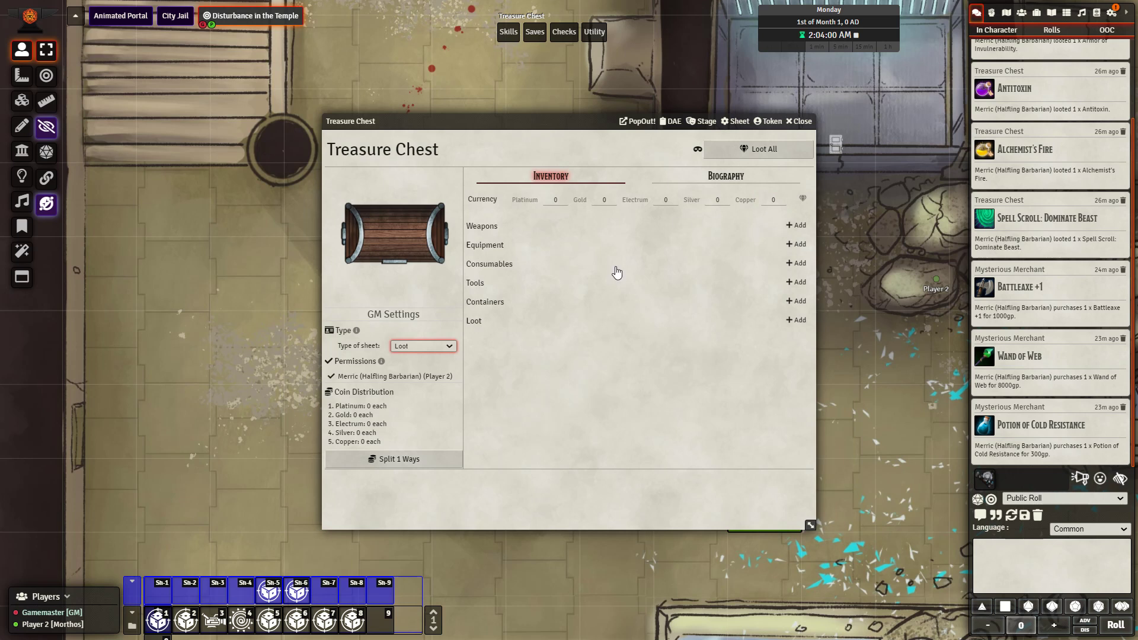
left_click(794, 122)
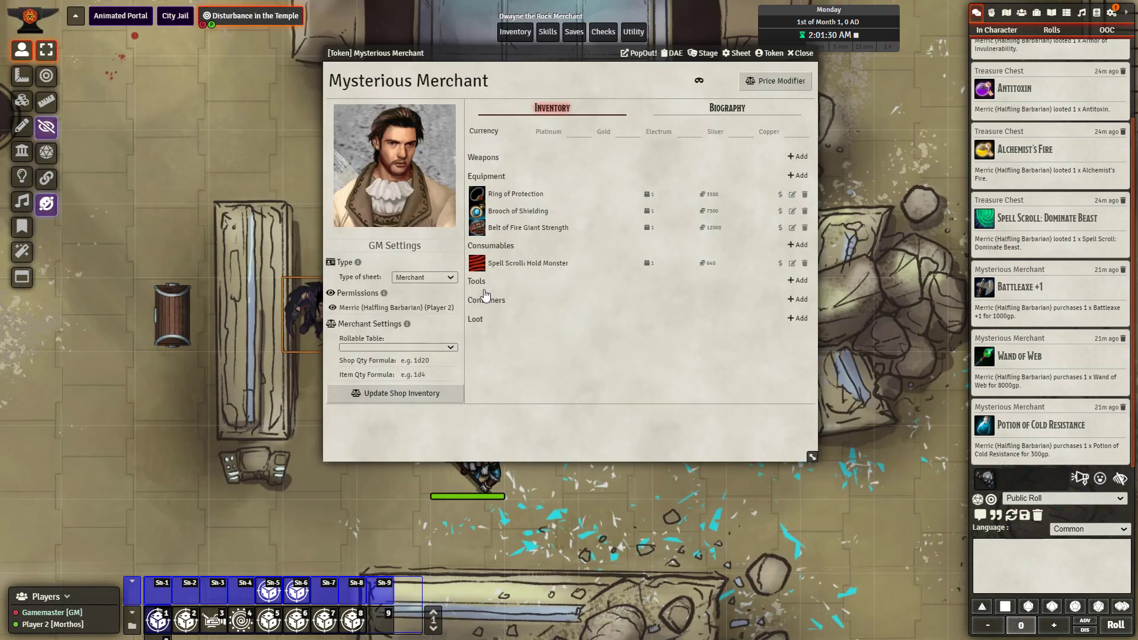
Keep the merchant as a Merchant sheet and set the Price Modifier to 200%
left_click(454, 276)
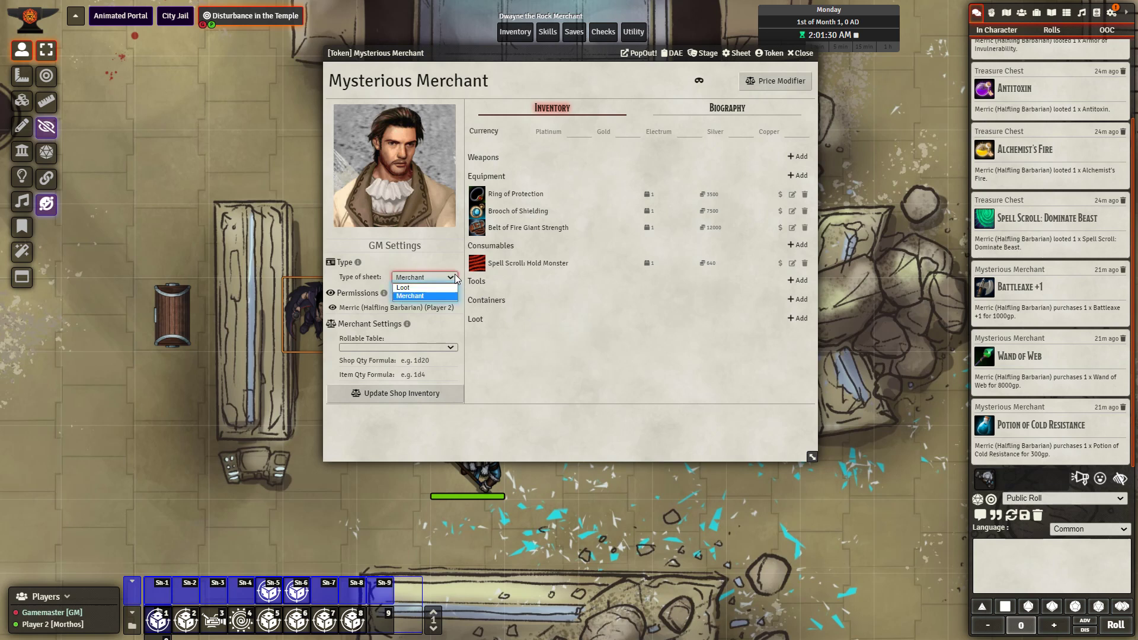
left_click(424, 295)
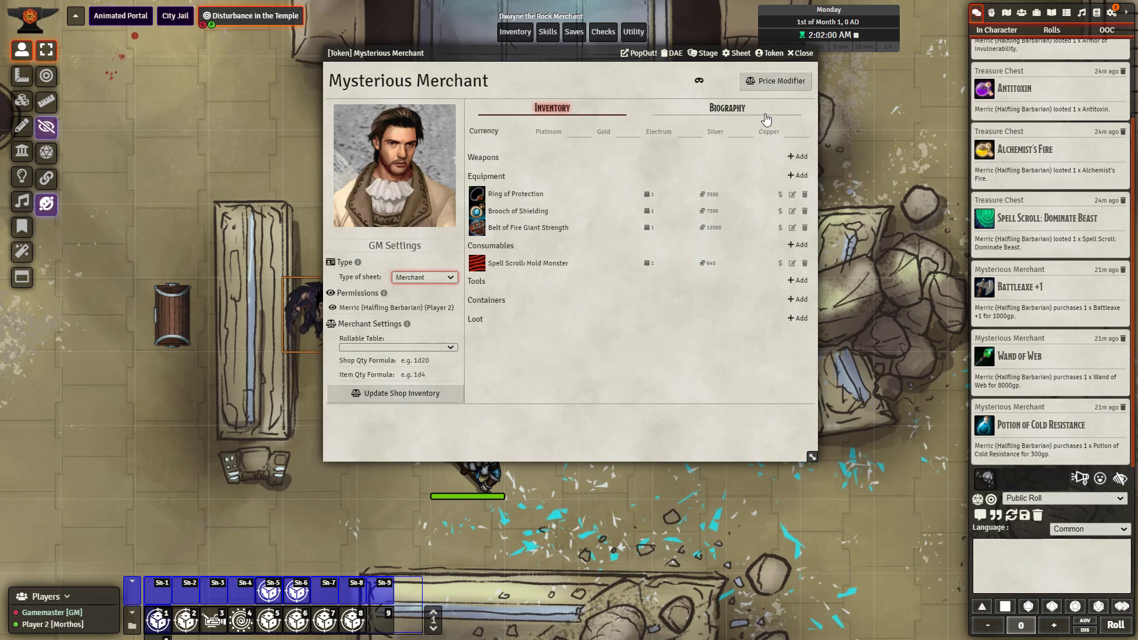
left_click(768, 87)
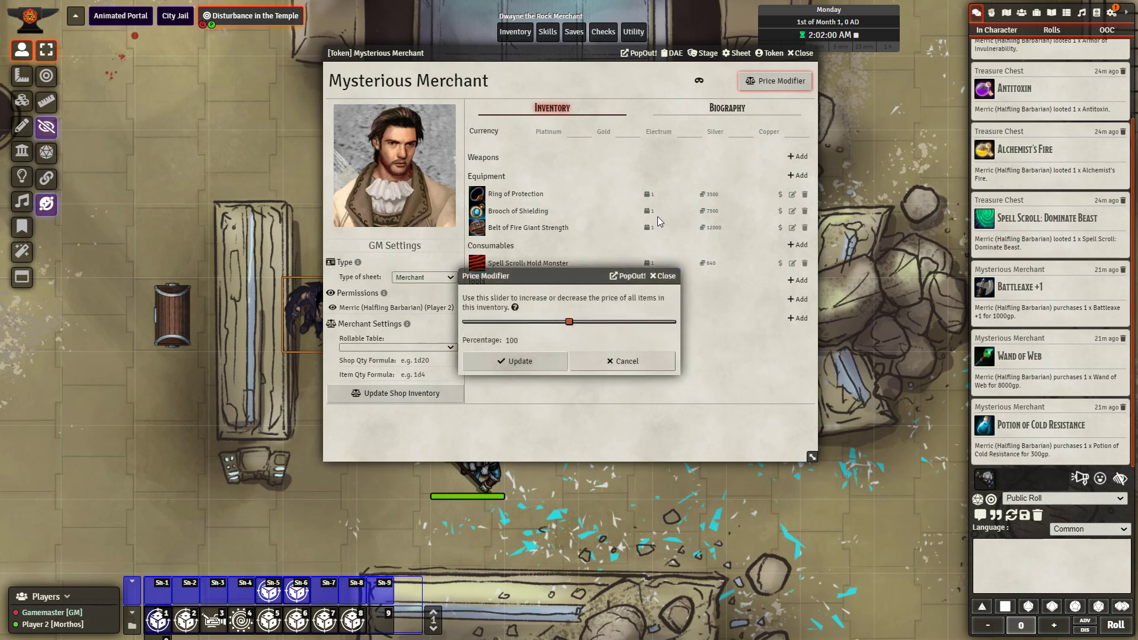
left_click_drag(570, 323, 692, 320)
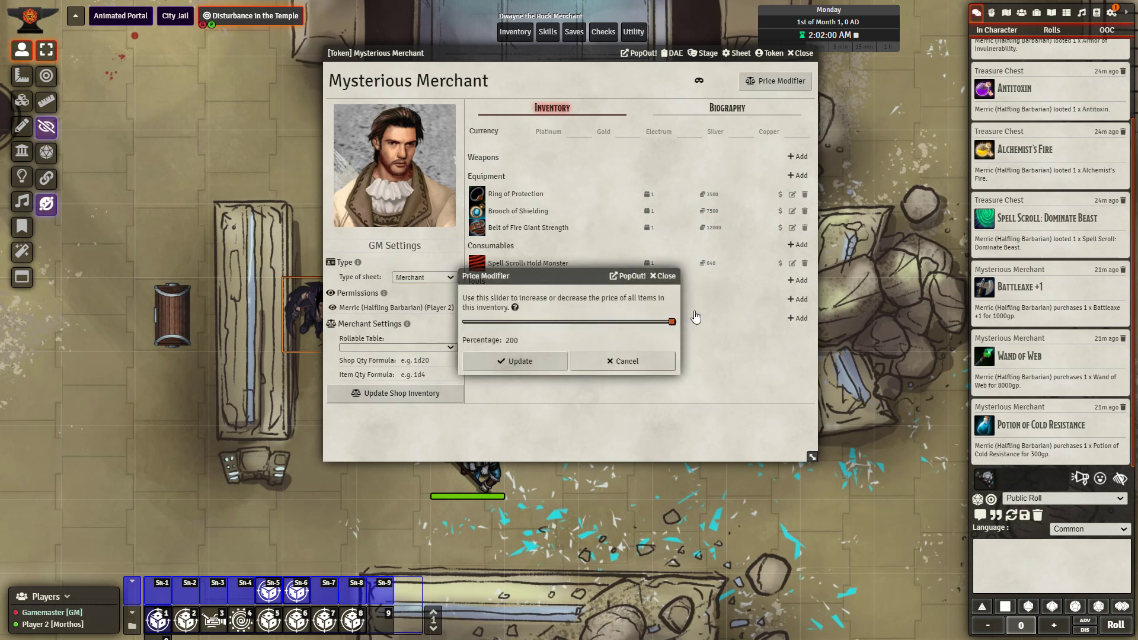
left_click(540, 360)
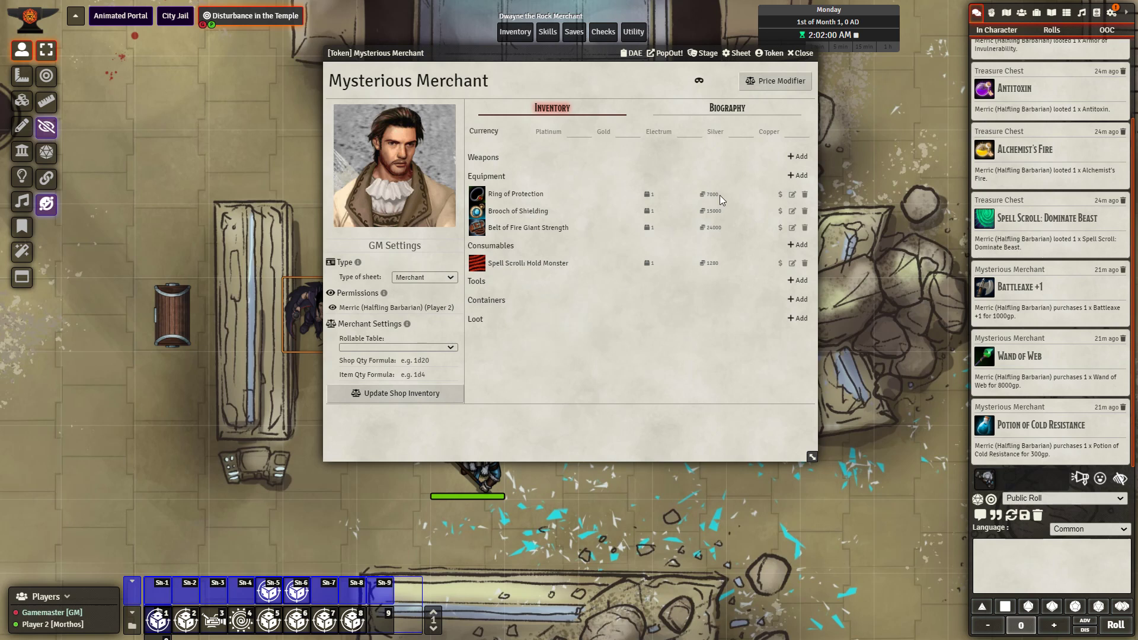